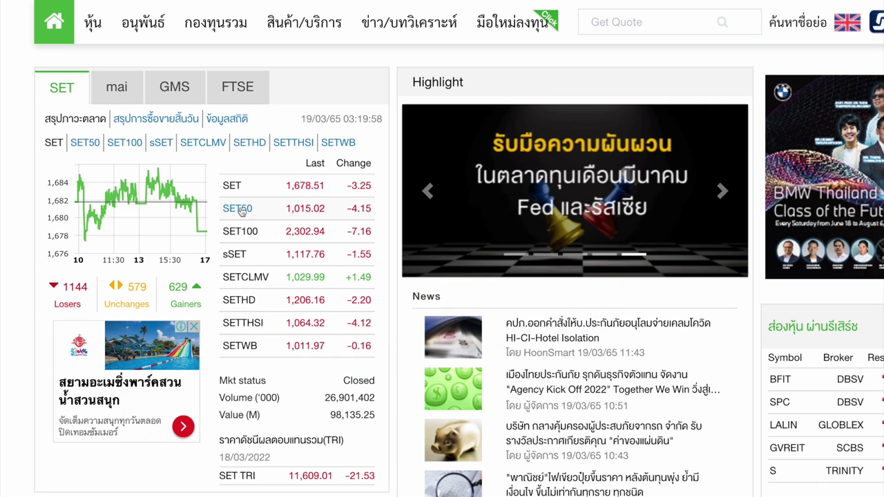
Open the SET50 index page and review its full list of constituent stocks, from ADVANC to TU
click(243, 209)
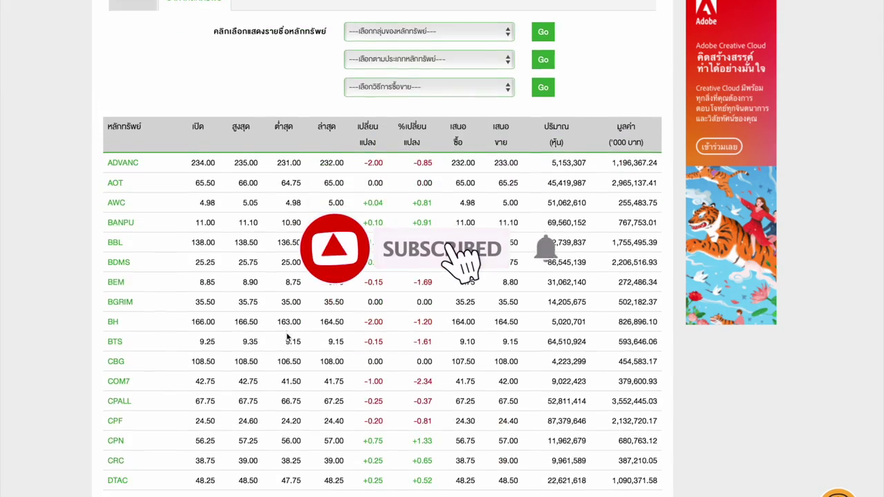
scroll(271, 325, down, 3)
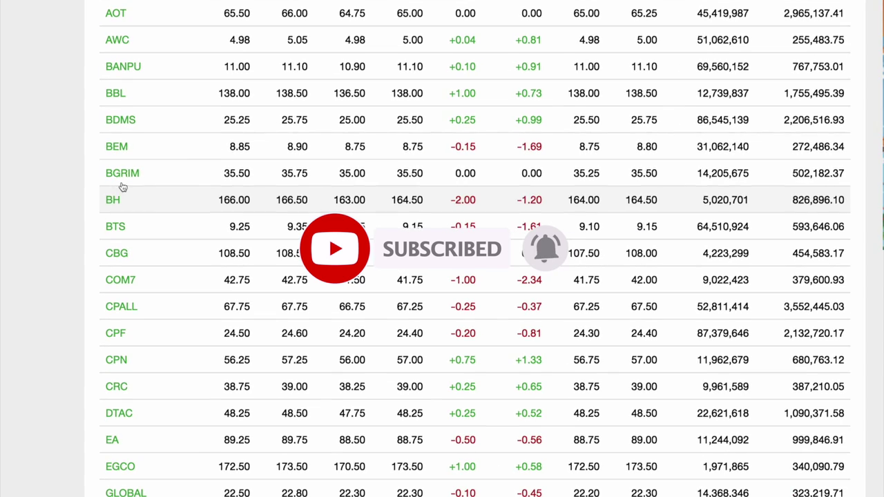
scroll(173, 159, up, 3)
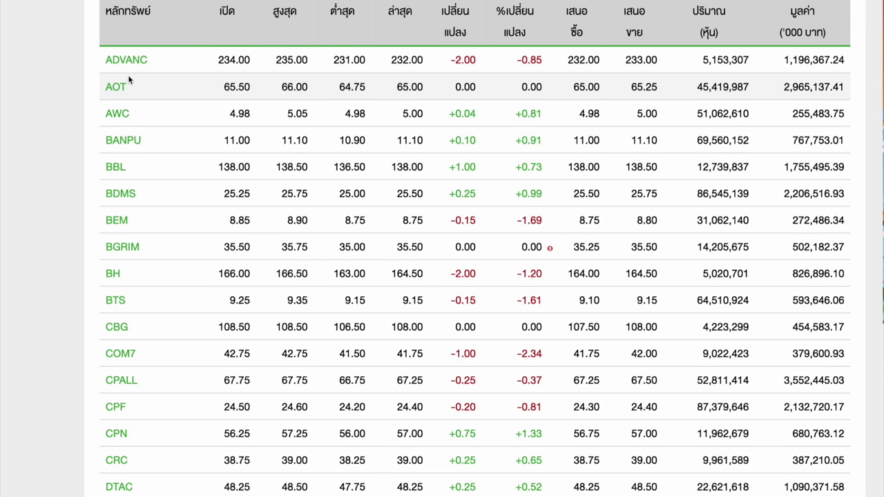
scroll(128, 79, down, 1)
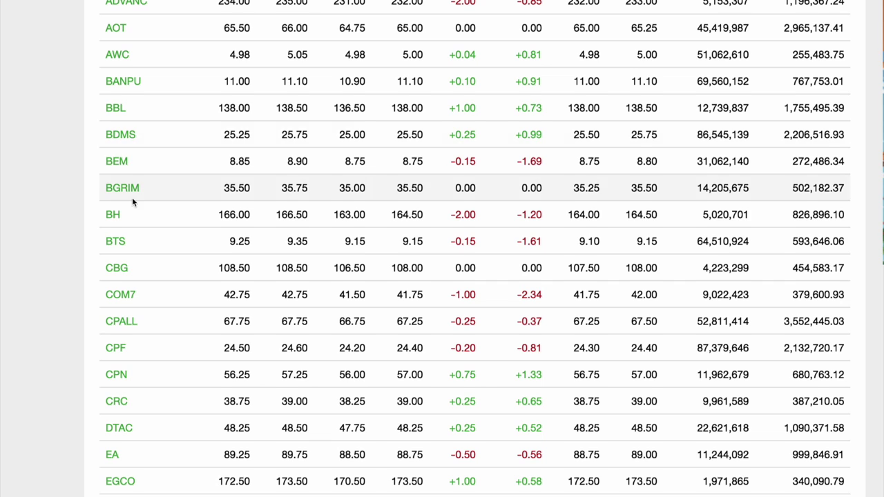
scroll(132, 197, down, 1)
scroll(121, 266, down, 5)
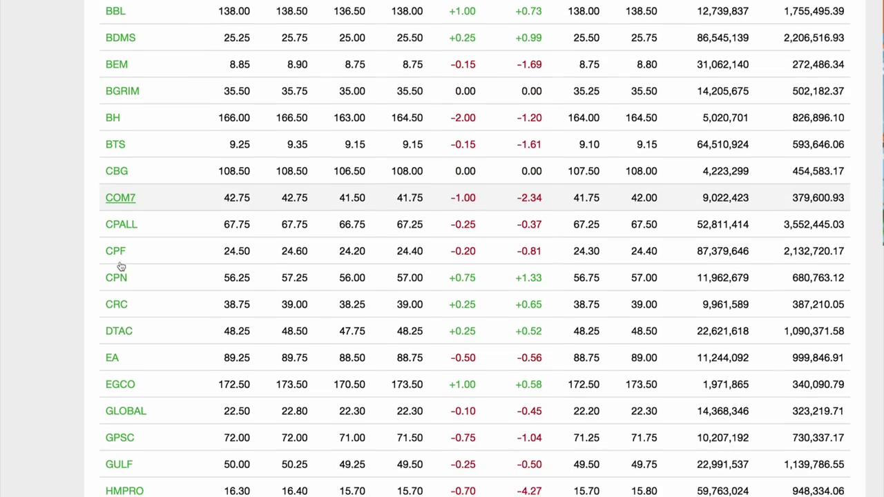
scroll(121, 266, down, 3)
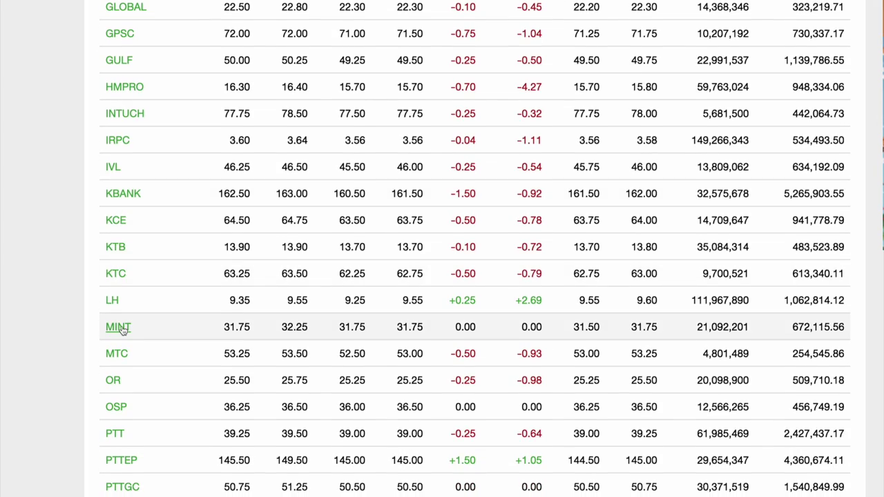
scroll(122, 324, down, 7)
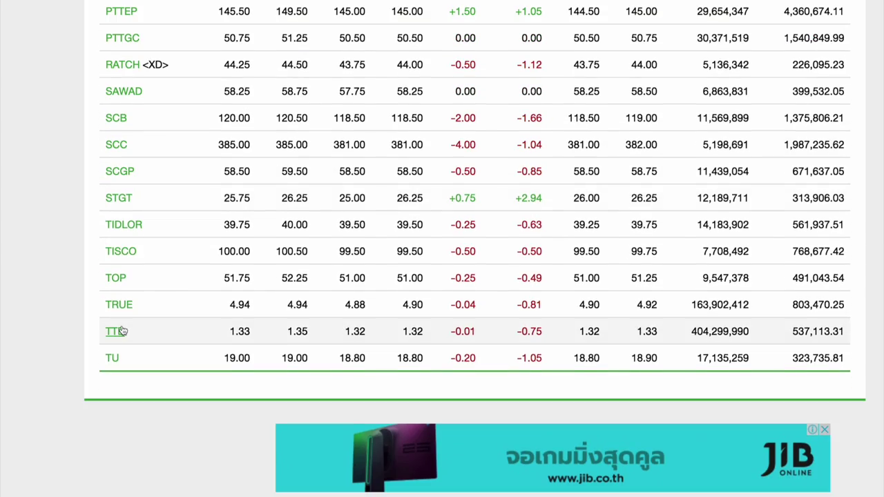
scroll(114, 331, up, 3)
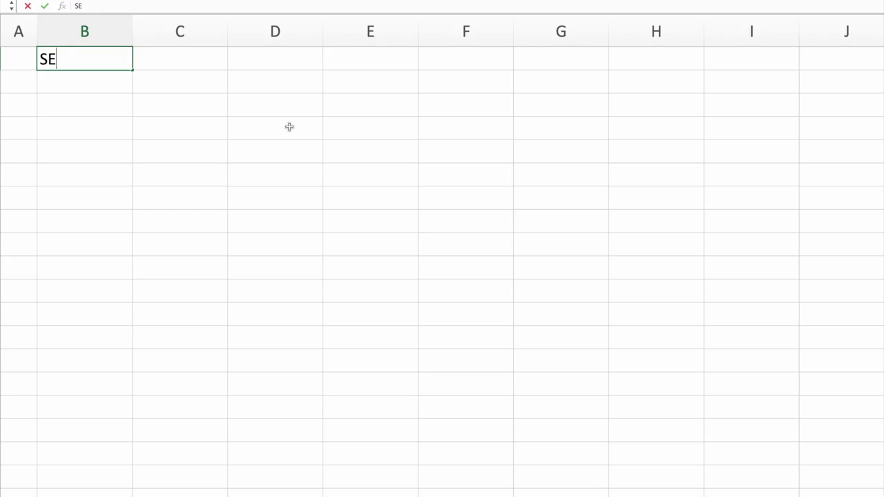
In the Excel worksheet, enter the heading SET50 at the top of column B and narrow column A
text(T50)
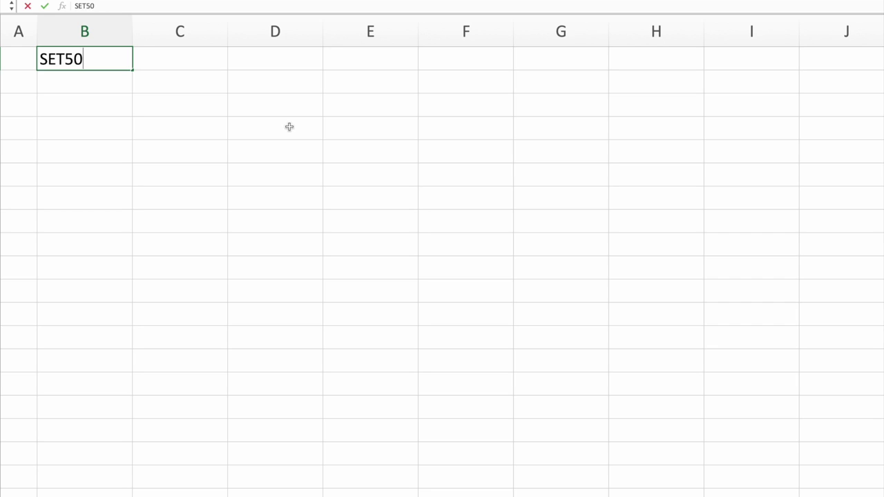
key(Return)
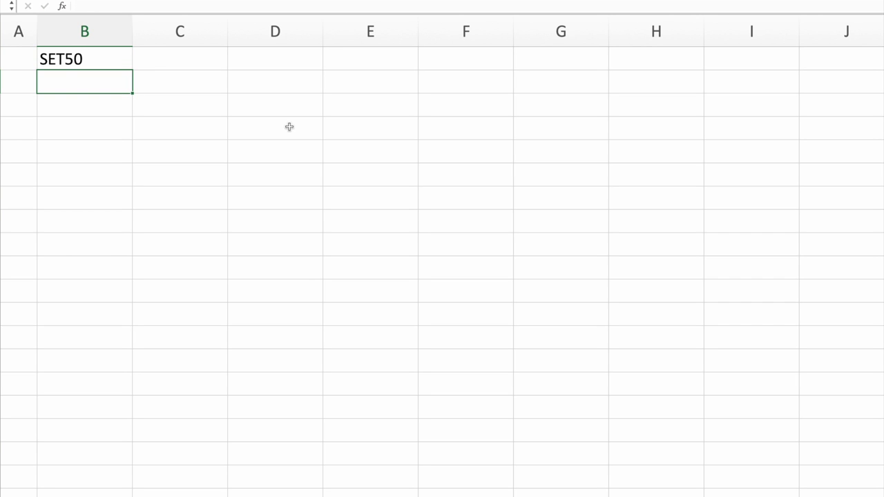
key(Return)
drag(36, 33, 42, 53)
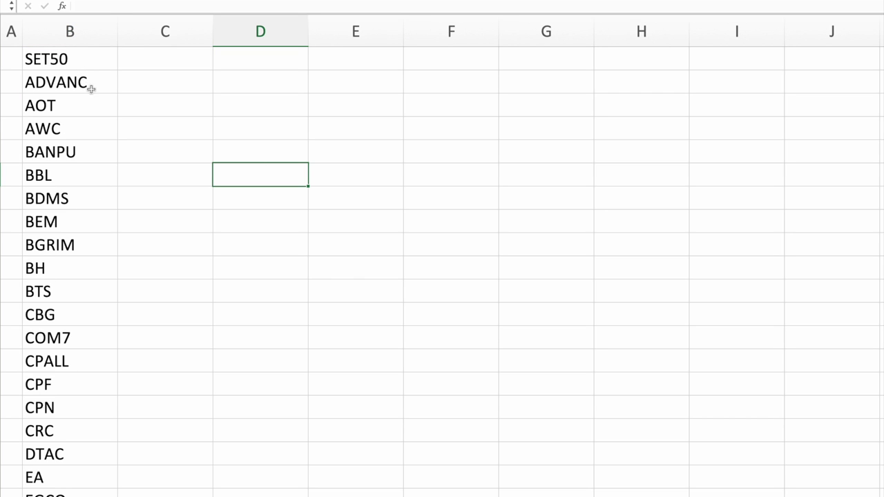
Number the first three stocks 1, 2 and 3 in column A, starting beside ADVANC
scroll(93, 120, down, 2)
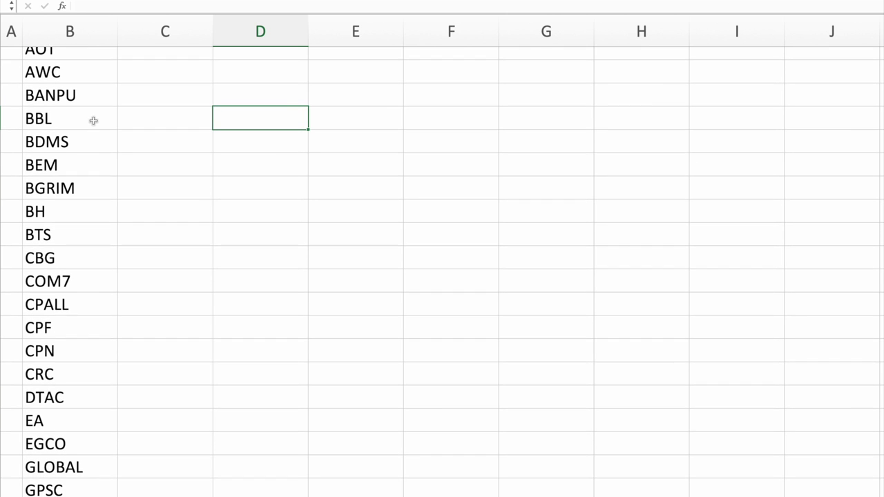
scroll(92, 154, up, 2)
scroll(93, 155, down, 5)
scroll(92, 154, down, 10)
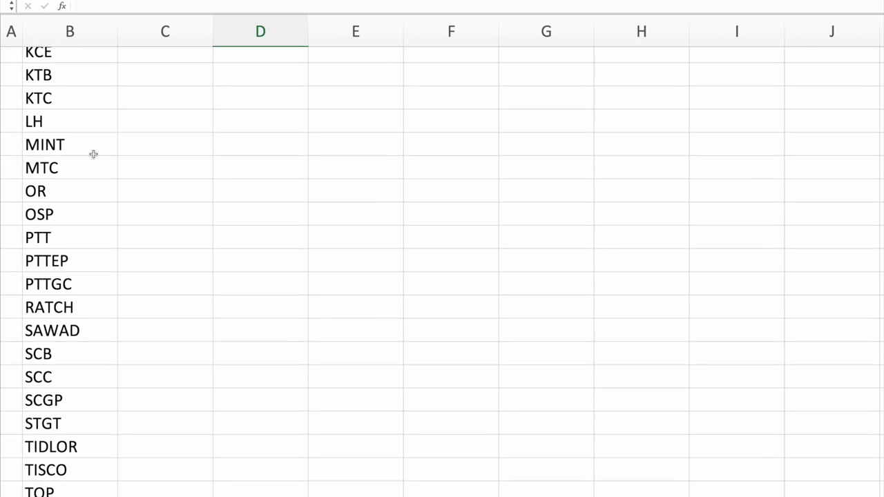
scroll(36, 88, up, 15)
click(16, 85)
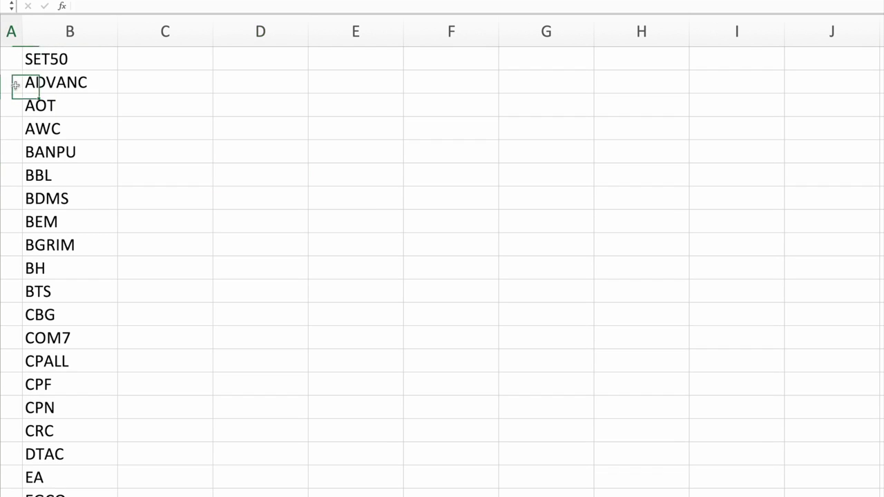
text(1)
key(Return)
text(2)
key(Return)
text(3)
key(Return)
Extend the numbering series in column A down to the last stock, TU
drag(15, 85, 16, 129)
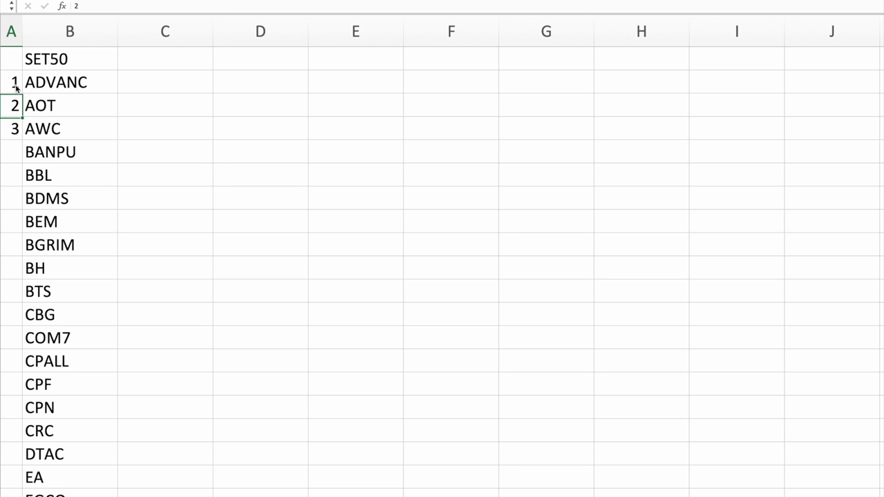
double_click(23, 140)
scroll(128, 268, down, 10)
scroll(127, 269, down, 3)
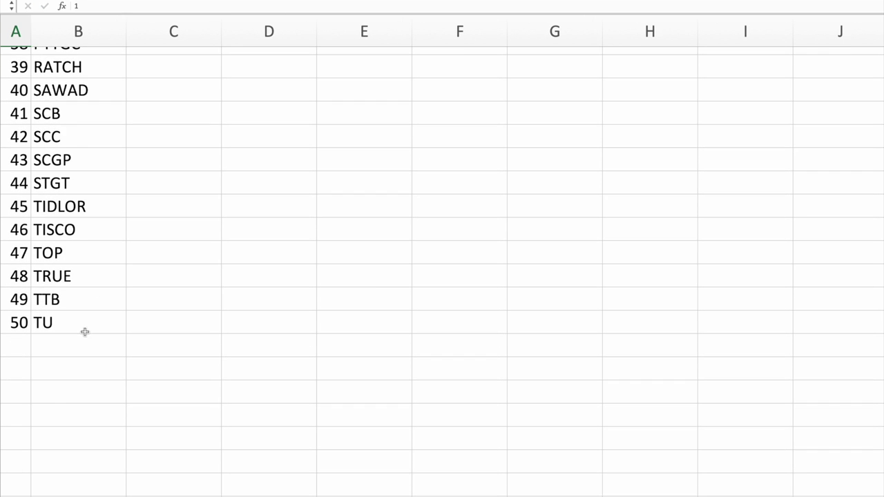
scroll(90, 332, up, 15)
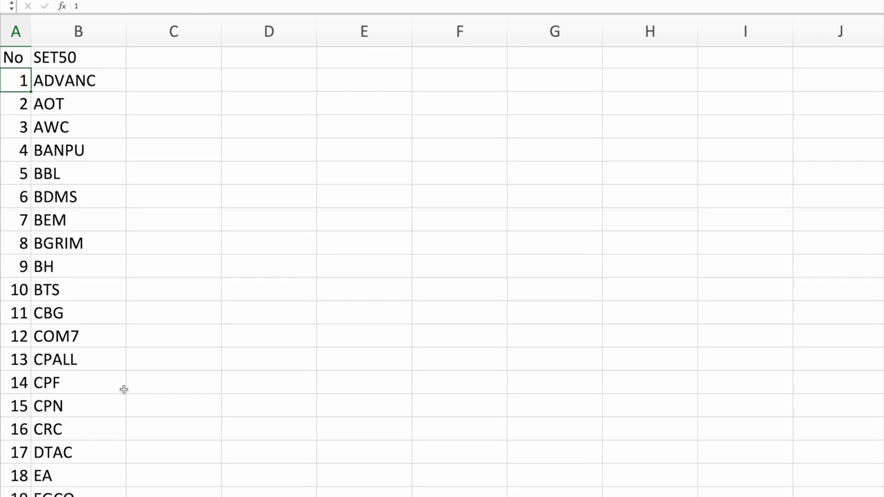
Format the 1000000 amount below the stock list with thousands separators and two decimals
scroll(124, 389, down, 10)
scroll(124, 389, down, 3)
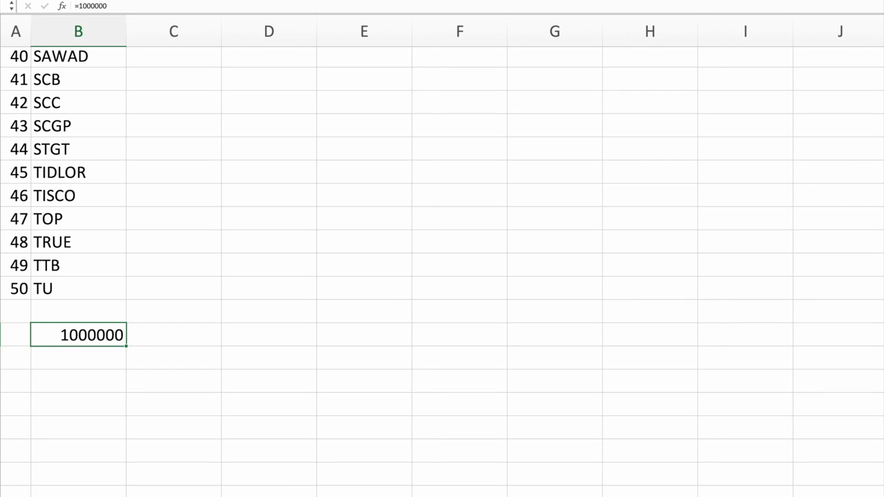
key(ctrl+shift+1)
In the column C cell beside the 1,000,000.00 amount, enter a formula dividing that amount by 50
click(168, 338)
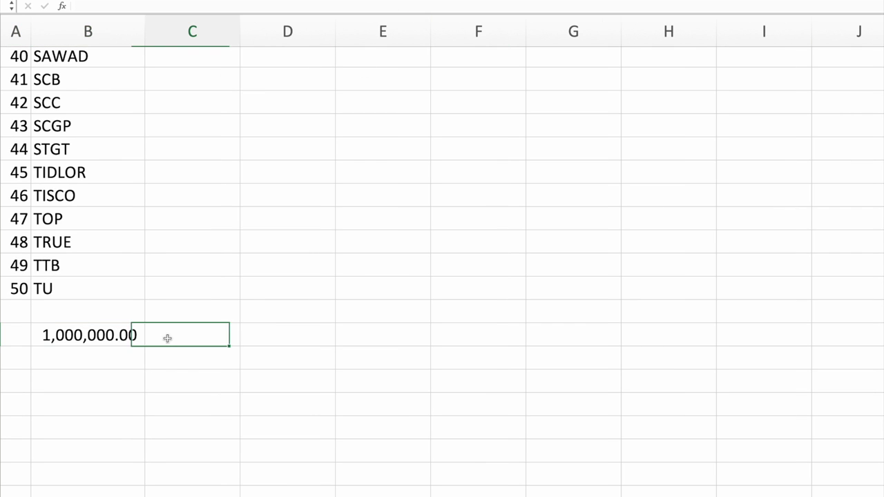
text(=)
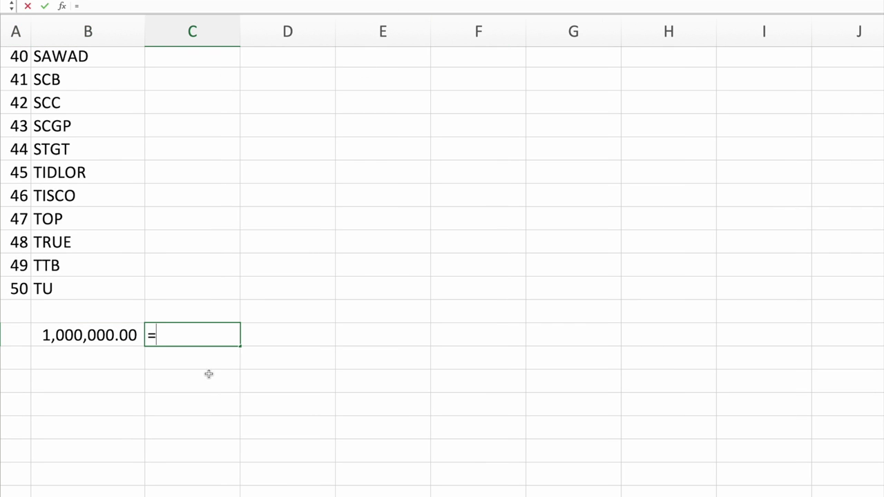
key(Left)
text(/50)
key(Return)
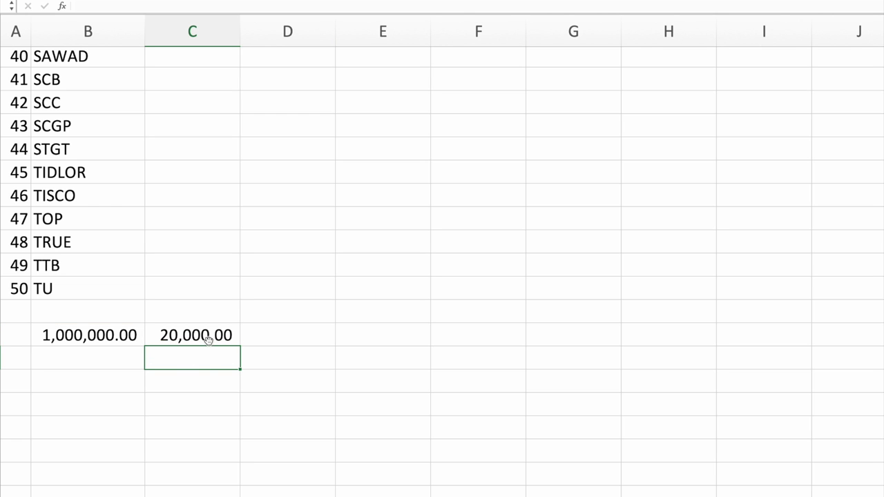
Add the heading Invest at the top of column C and enter 20,000 for ADVANC
scroll(208, 338, up, 15)
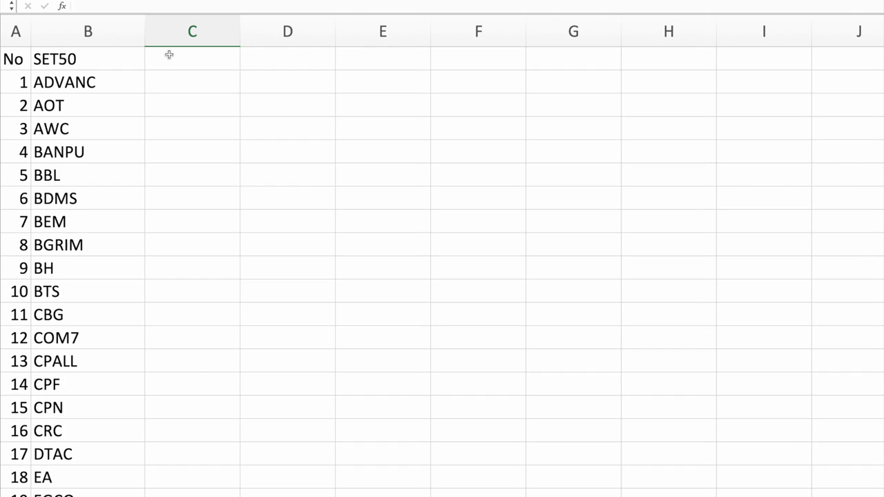
click(169, 55)
text(Invest)
key(Return)
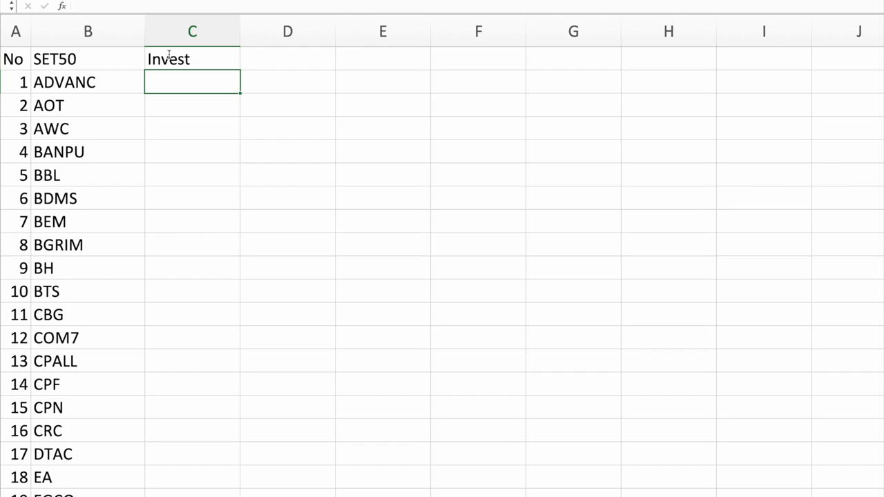
text(20,000)
click(242, 100)
click(231, 83)
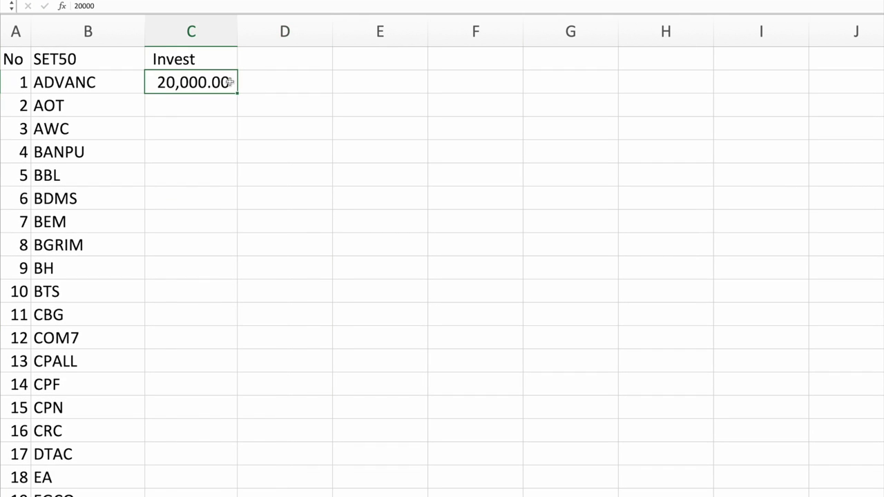
Fill ADVANC's Invest amount down column C for all stocks through TU
double_click(237, 94)
scroll(305, 273, down, 15)
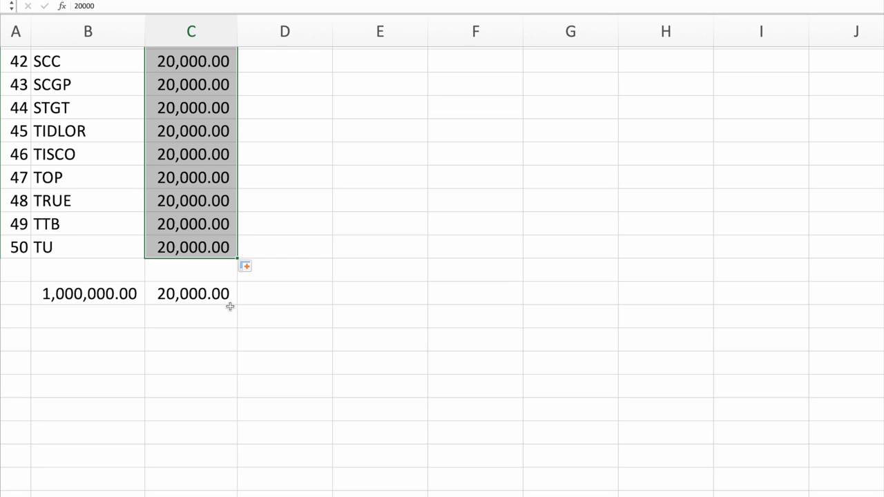
scroll(230, 306, up, 15)
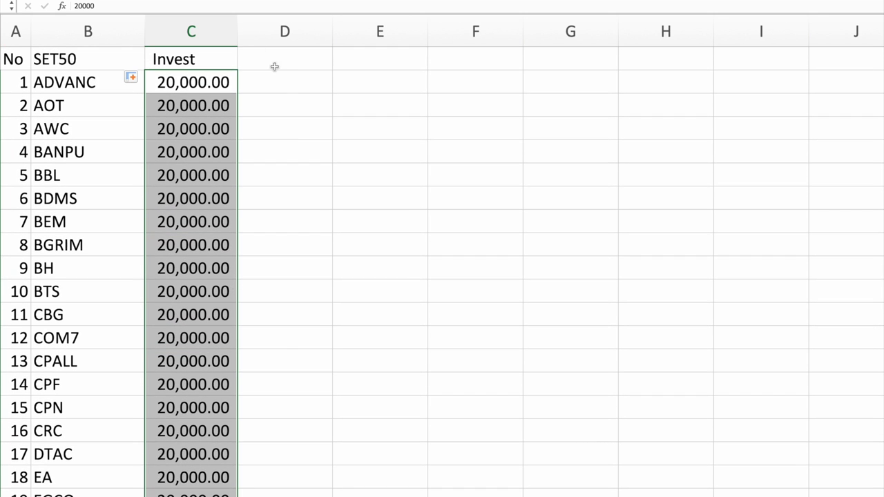
Add the column headings Price in in D1 and Price out in E1
click(273, 63)
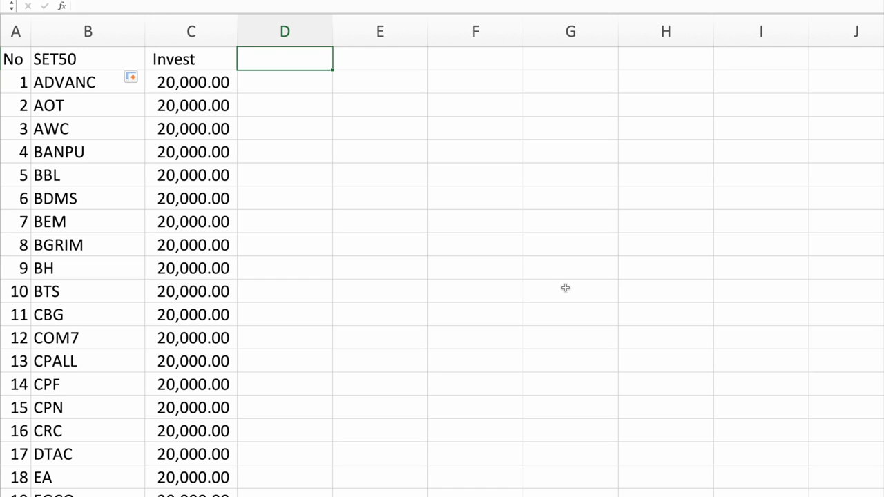
text(Price in)
key(Tab)
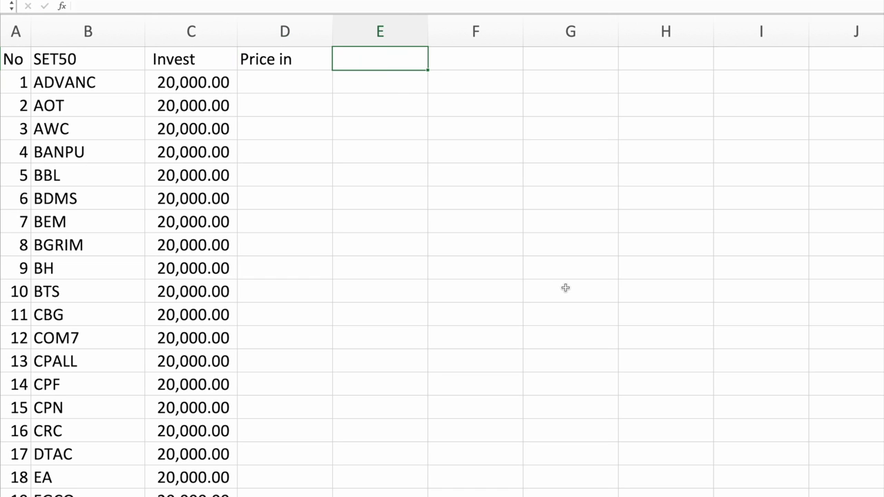
text(Price out)
key(Return)
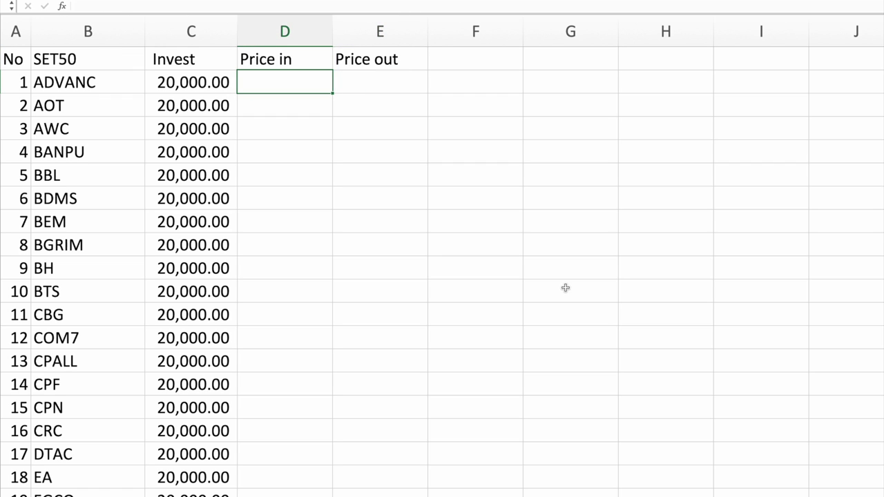
Extend the column D heading to read Price in(Jan 2021)
key(Up)
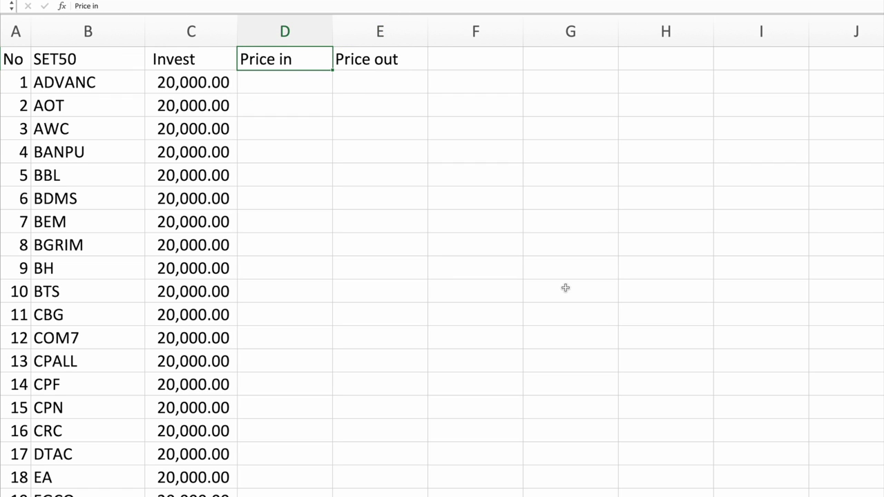
double_click(302, 55)
text((Jan 2021)
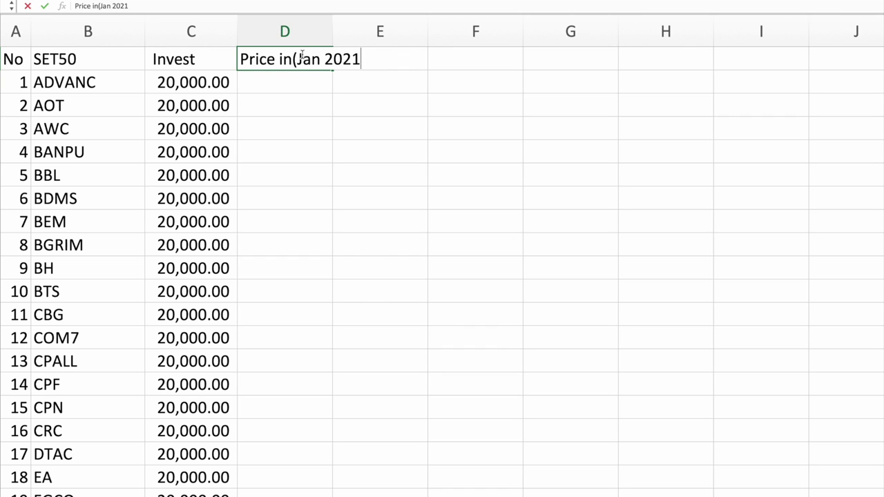
text())
key(Return)
Extend the column E heading to read Price out(Dec 2021) and fit the column width to it
double_click(446, 61)
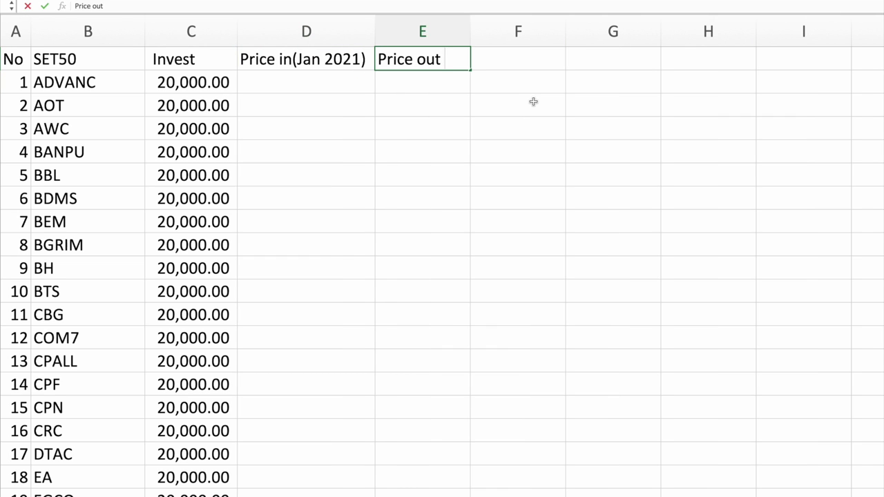
text(()
key(BackSpace)
key(BackSpace)
text((Dec 20)
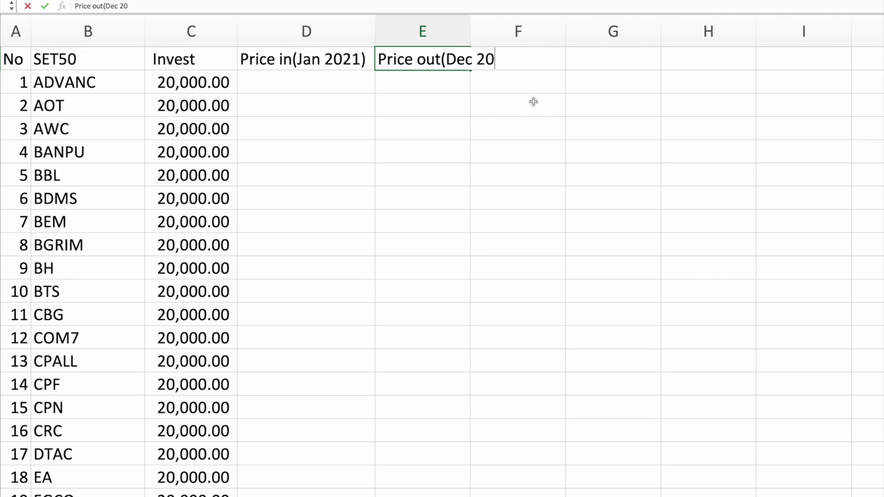
text(21))
key(Return)
double_click(471, 31)
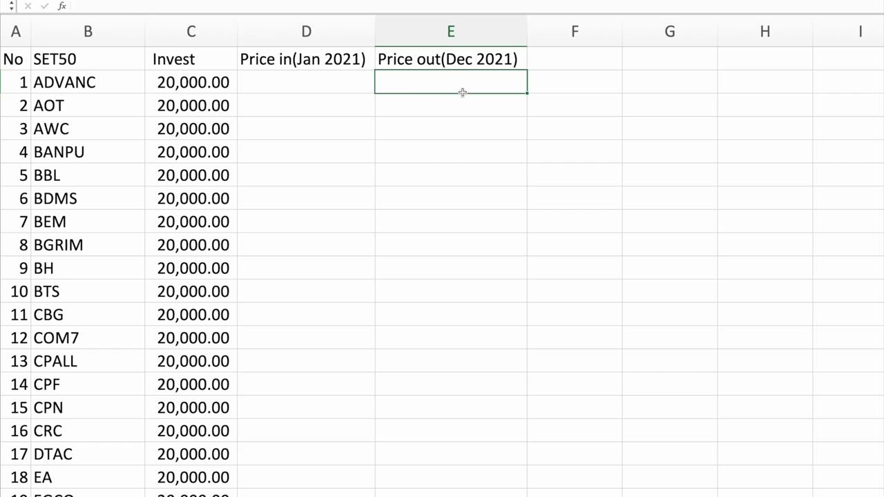
Add the column heading % in F1
click(587, 60)
text($)
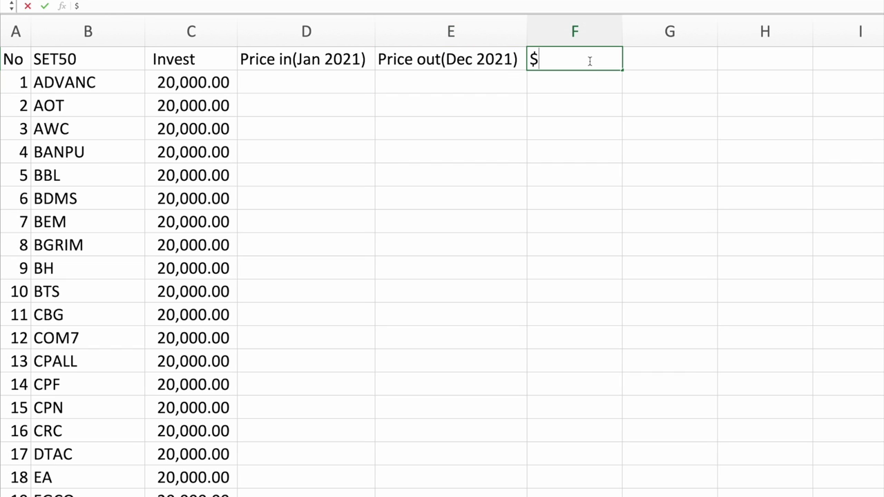
key(BackSpace)
text(%)
key(Return)
Calculate ADVANC's percentage price change in F2 with =(E2-D2)/D2*100 and fill the formula down for all stocks
text(=)
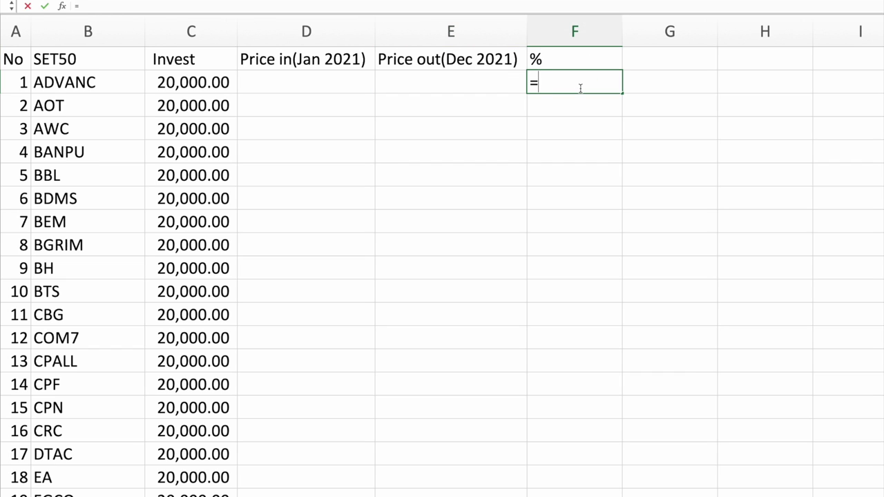
text((E2-D2))
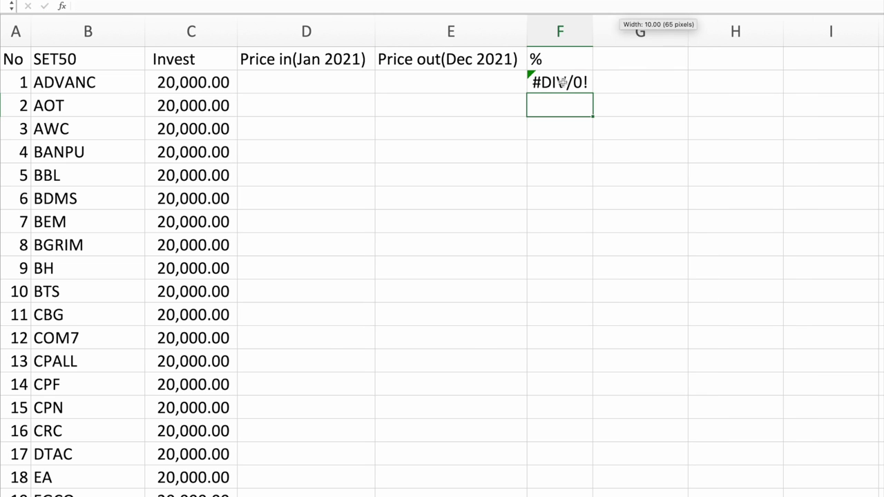
click(587, 83)
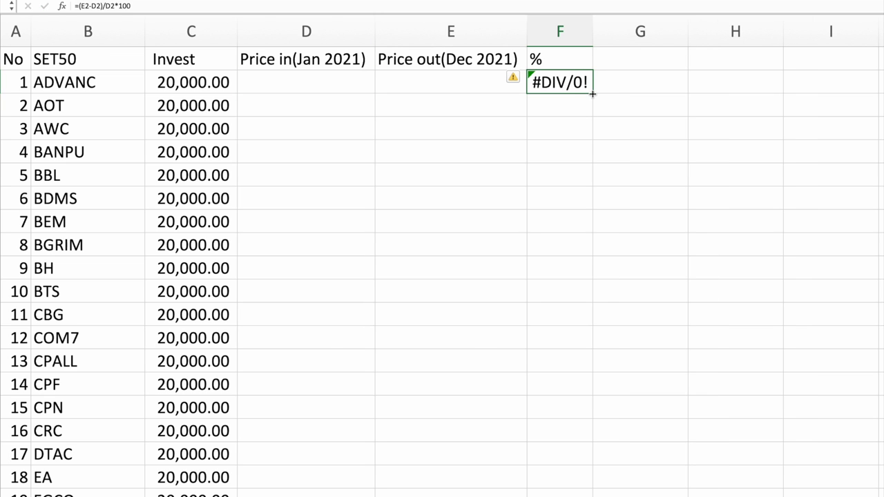
double_click(591, 94)
Add the column heading Amount in G1
click(626, 58)
text(Am)
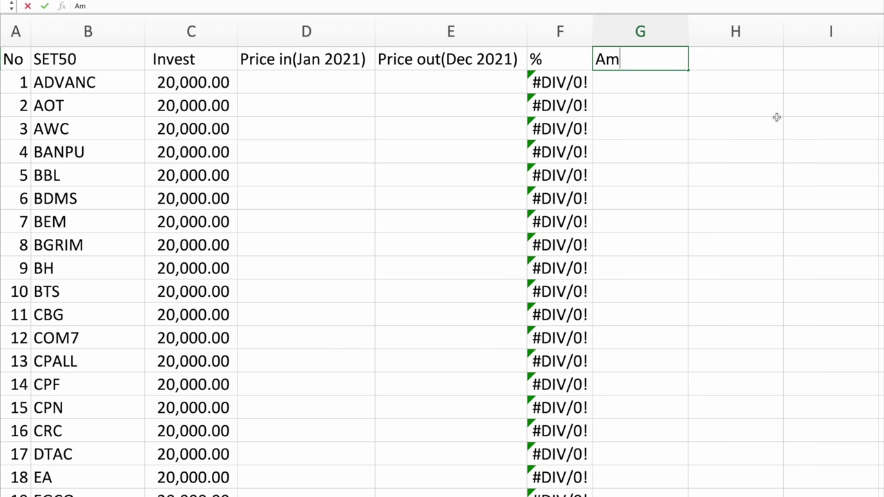
text(ount)
key(Return)
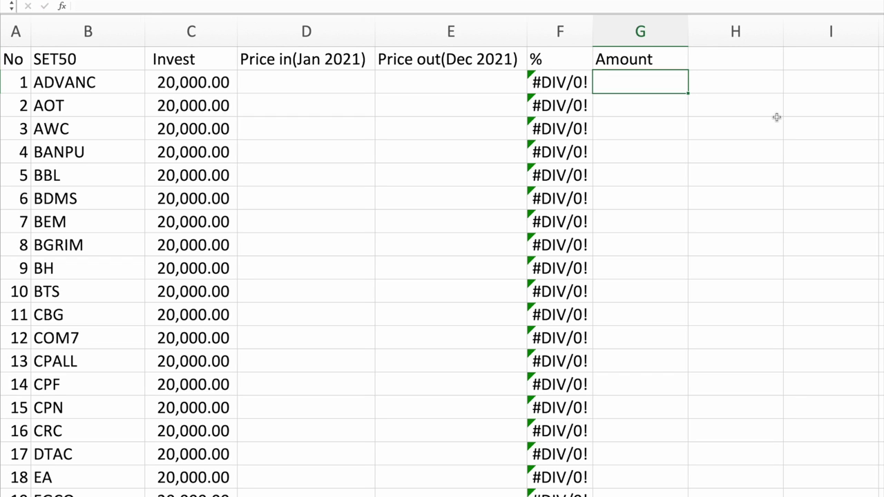
Enter the formula =C2+(C2*F2/100) in G2 to calculate ADVANC's resulting amount
text(=)
key(Left)
key(Left)
key(Left)
key(Left)
text(+)
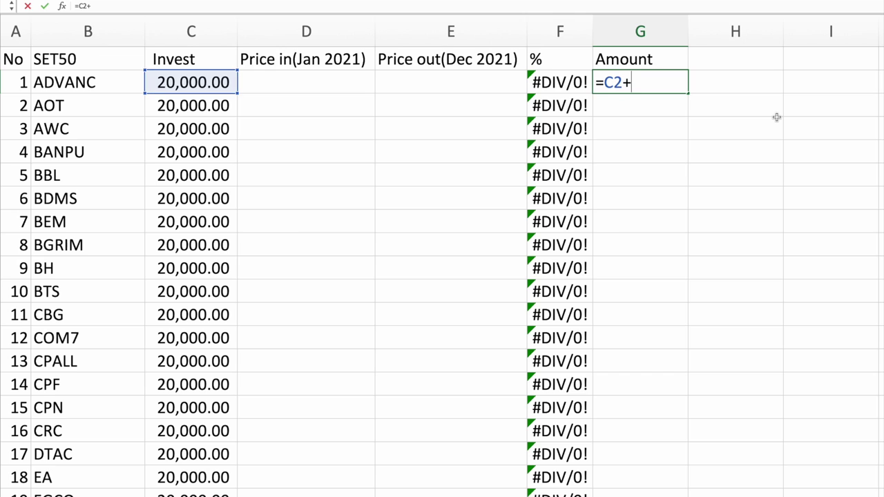
text(()
key(Left)
key(Left)
key(Left)
key(Left)
text(*)
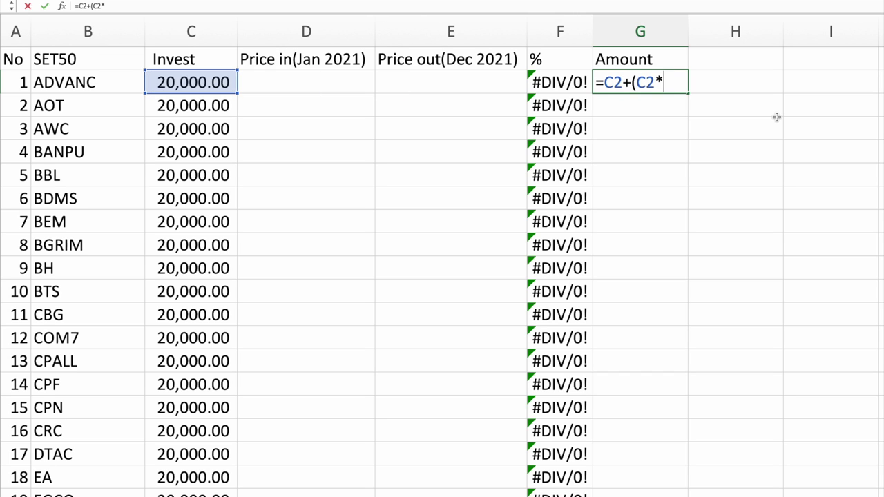
key(Left)
text(/100)
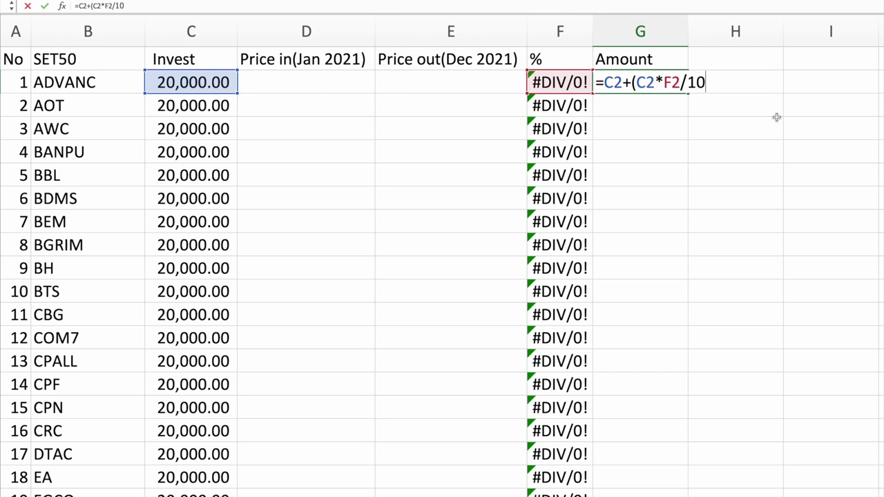
key(Return)
Fill ADVANC's Amount formula down column G for all stocks and fit the column width to its contents
click(645, 83)
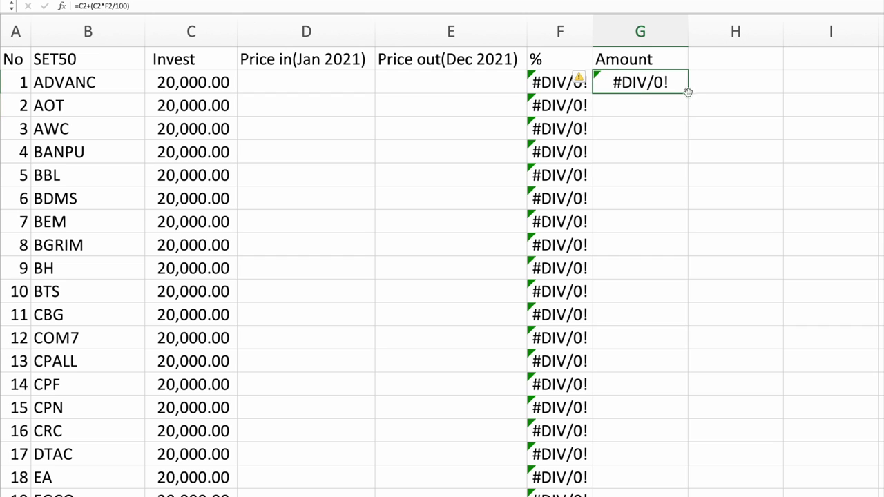
double_click(687, 93)
double_click(689, 31)
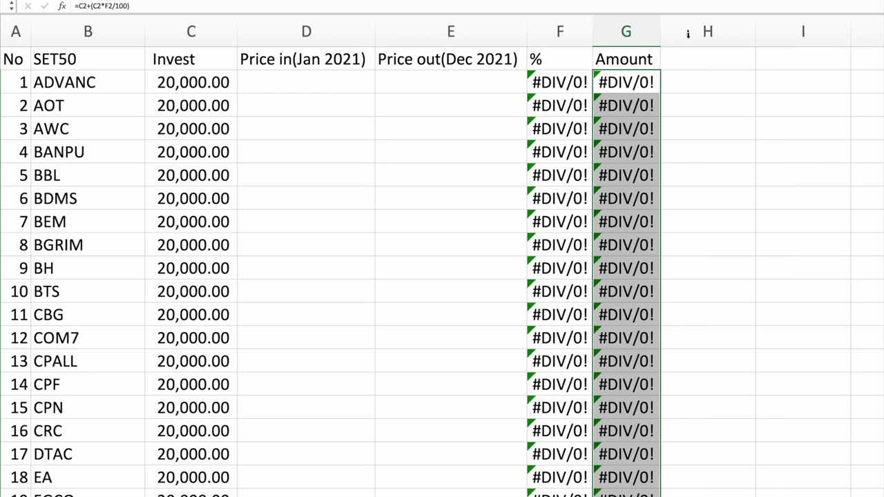
click(318, 82)
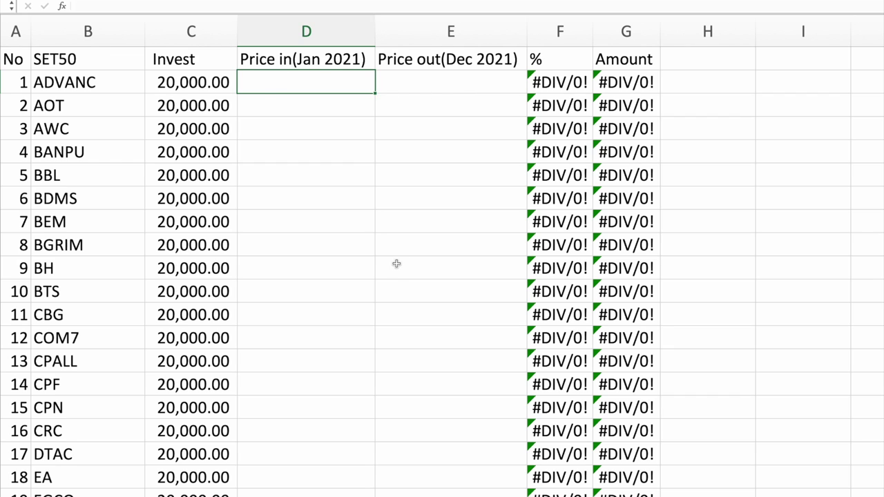
scroll(396, 263, down, 5)
scroll(396, 263, down, 9)
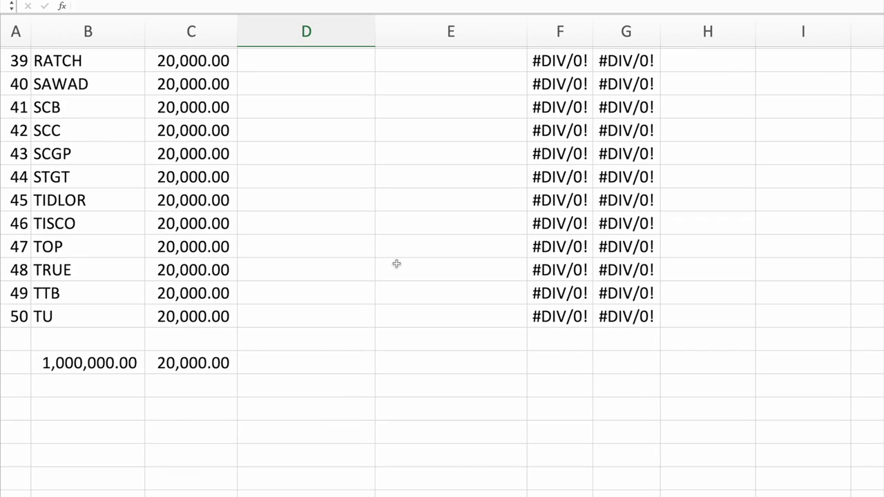
scroll(396, 263, up, 8)
scroll(396, 263, up, 6)
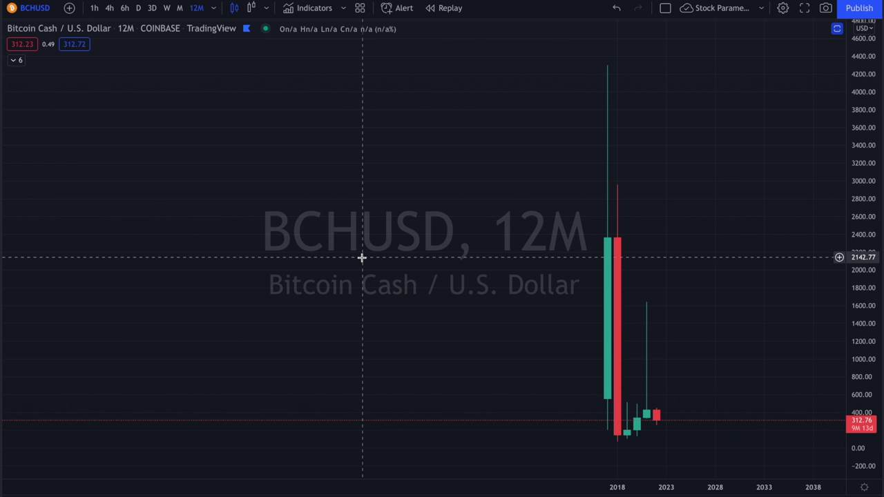
Switch to TradingView and load the chart of ADVANC from the SET exchange through the symbol search
click(36, 9)
text(ADVAN)
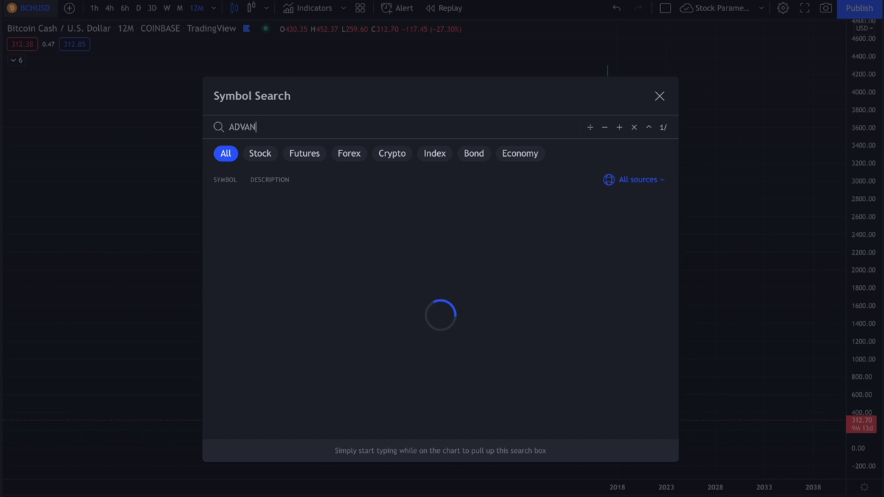
text(C)
click(319, 200)
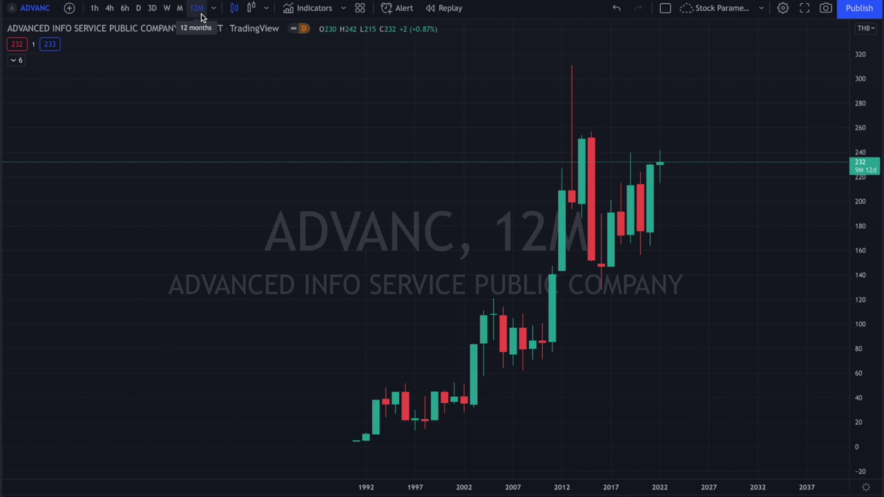
Set the ADVANC chart's interval to one day (1D) and show its earlier price history
scroll(560, 294, right, 5)
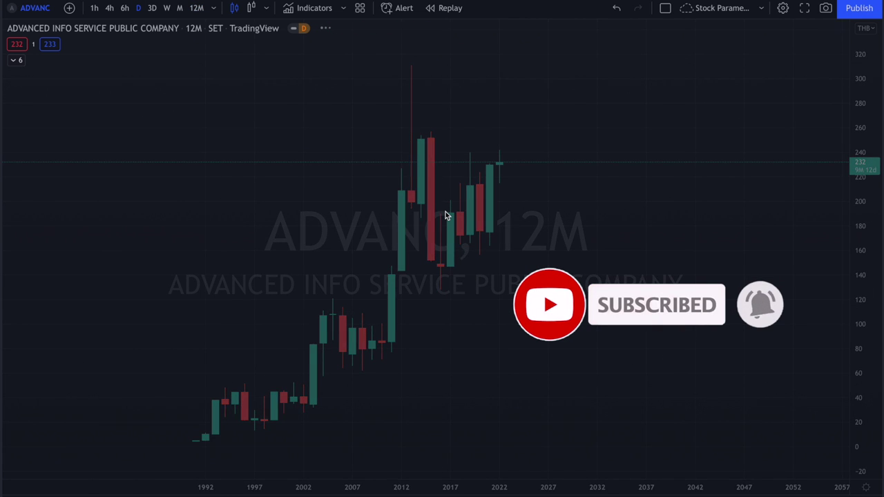
text(1D)
key(Return)
scroll(225, 253, down, 6)
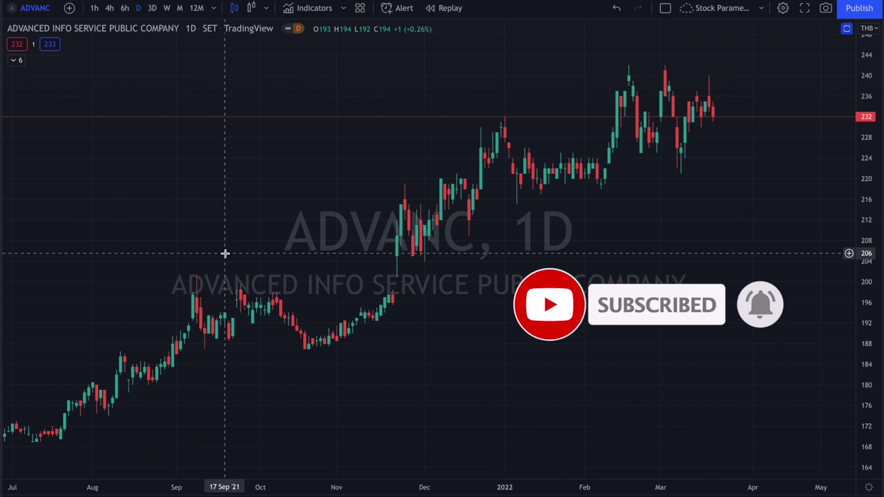